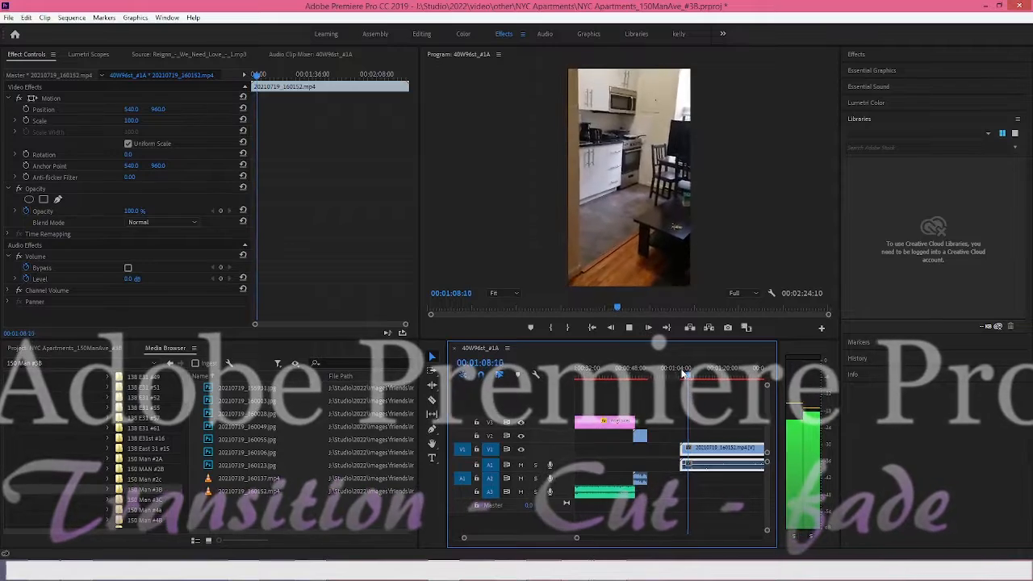
Trim the start of the V1 clip 20210719_160152.mp4 forward to 00:01:08:02, past the shaky opening.
key("space")
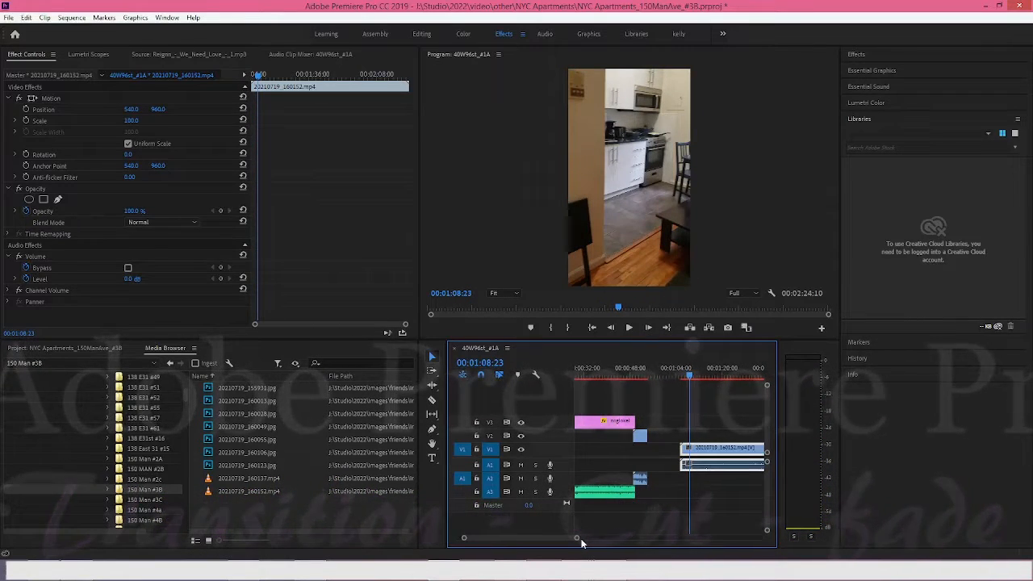
left_click_drag(576, 540, 563, 541)
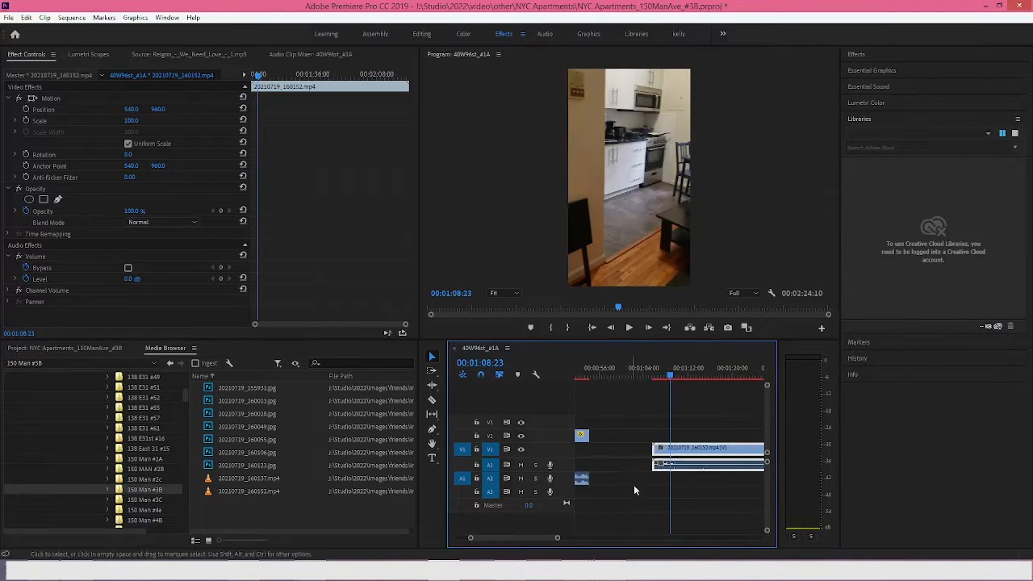
left_click_drag(673, 377, 659, 381)
key("space")
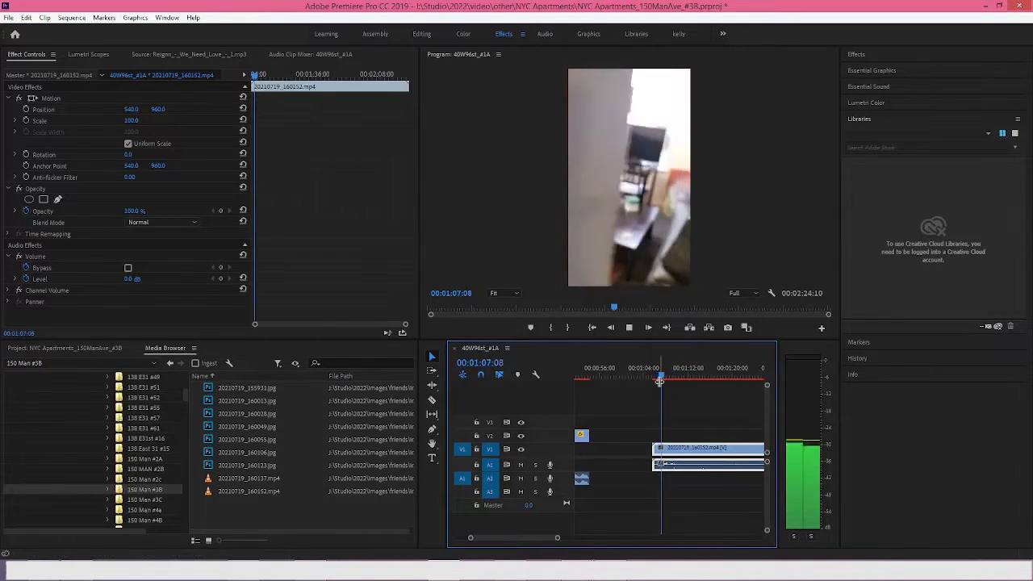
key("space")
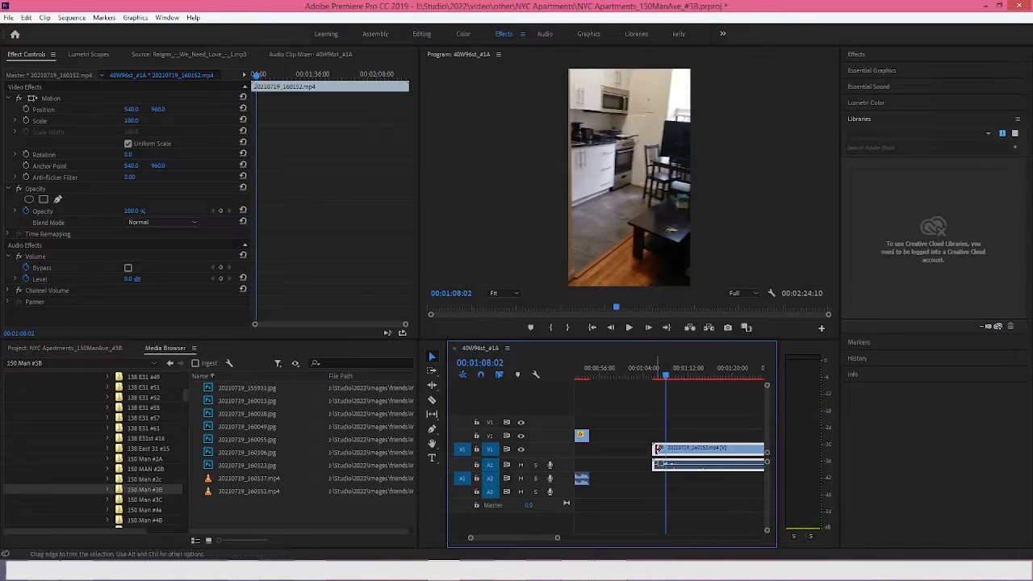
left_click_drag(661, 449, 669, 449)
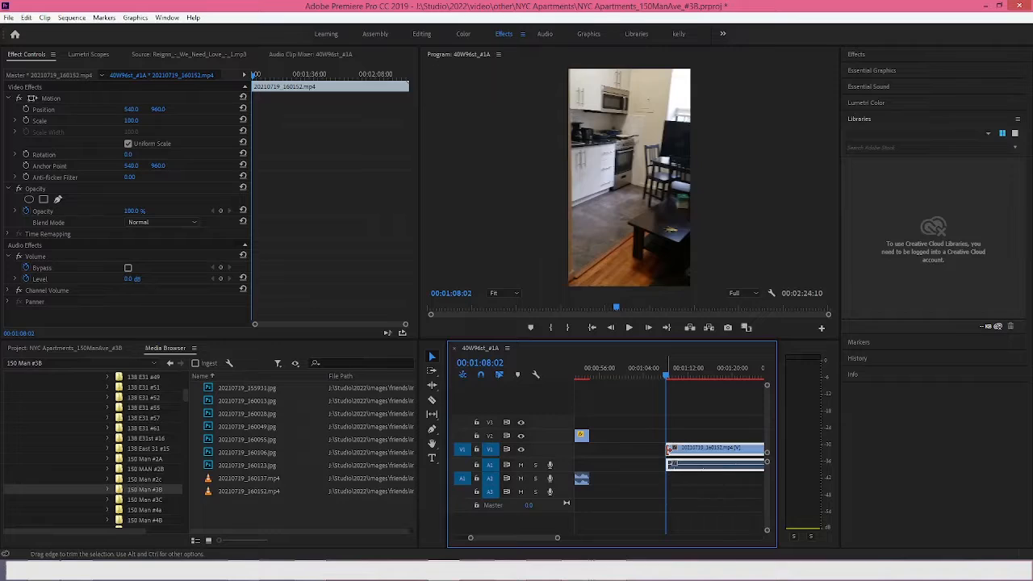
Play the clip through to 00:01:23:04 and split it there with the Razor tool.
key("space")
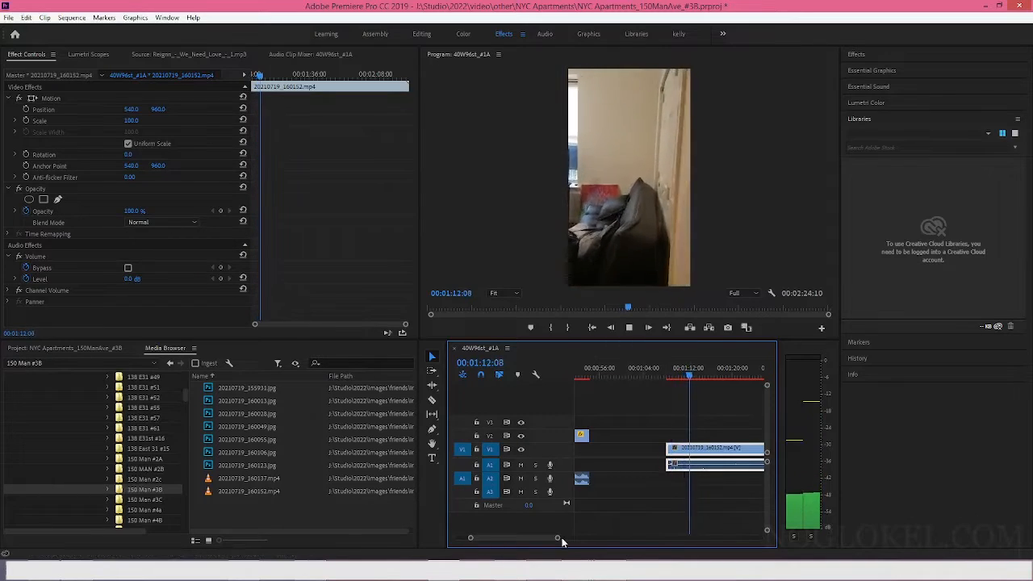
left_click_drag(558, 539, 603, 541)
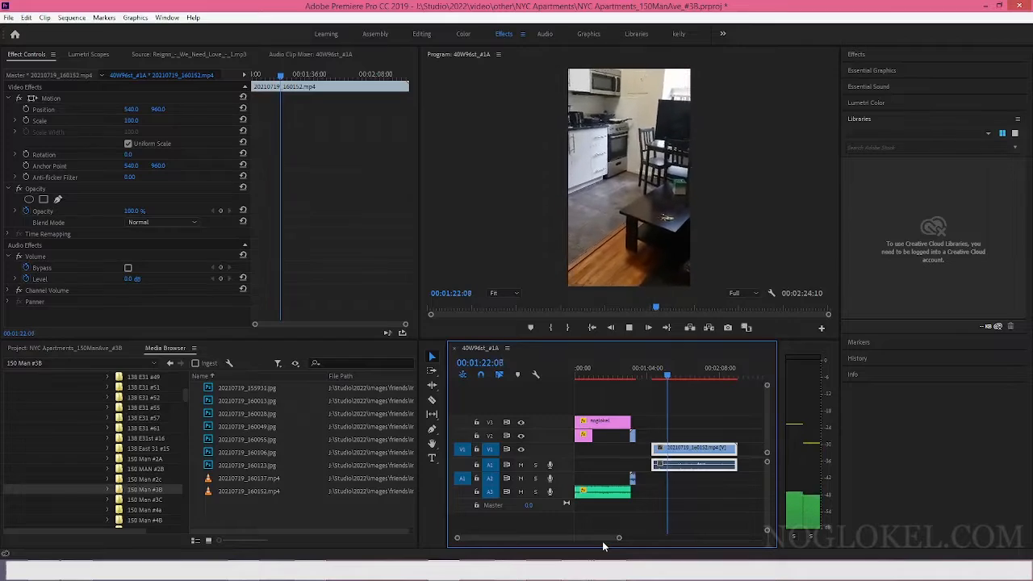
key("space")
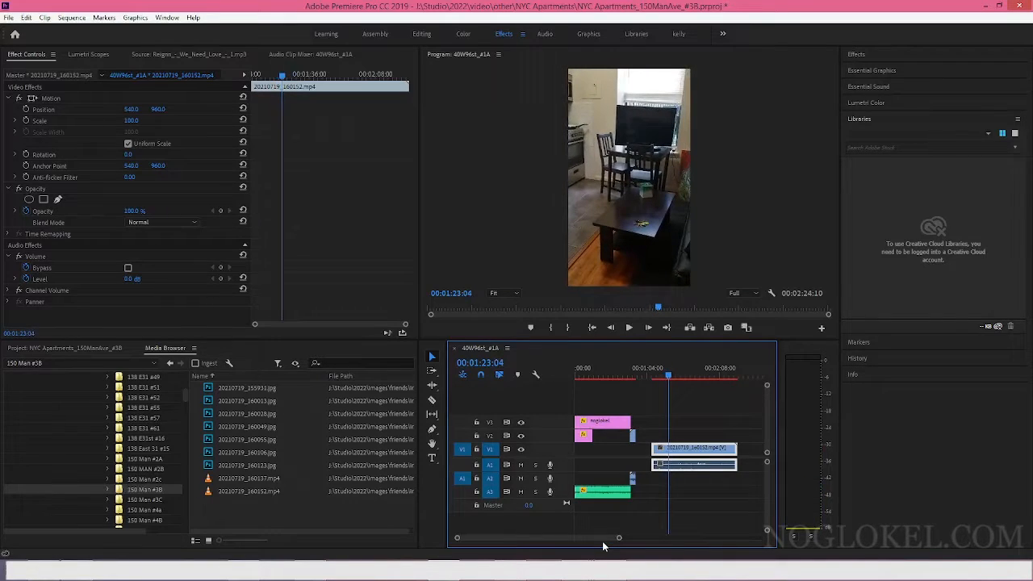
left_click(433, 399)
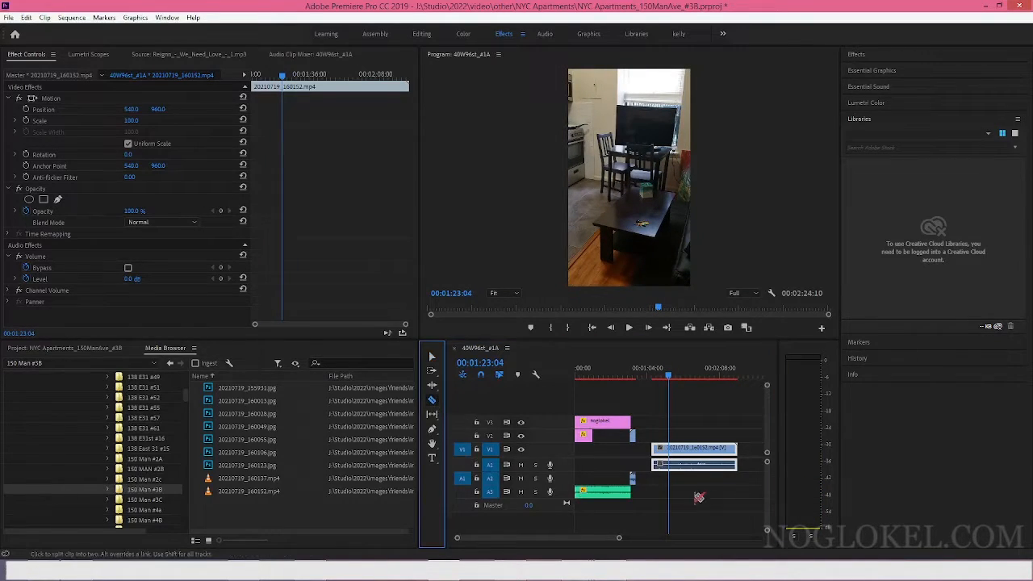
left_click(670, 450)
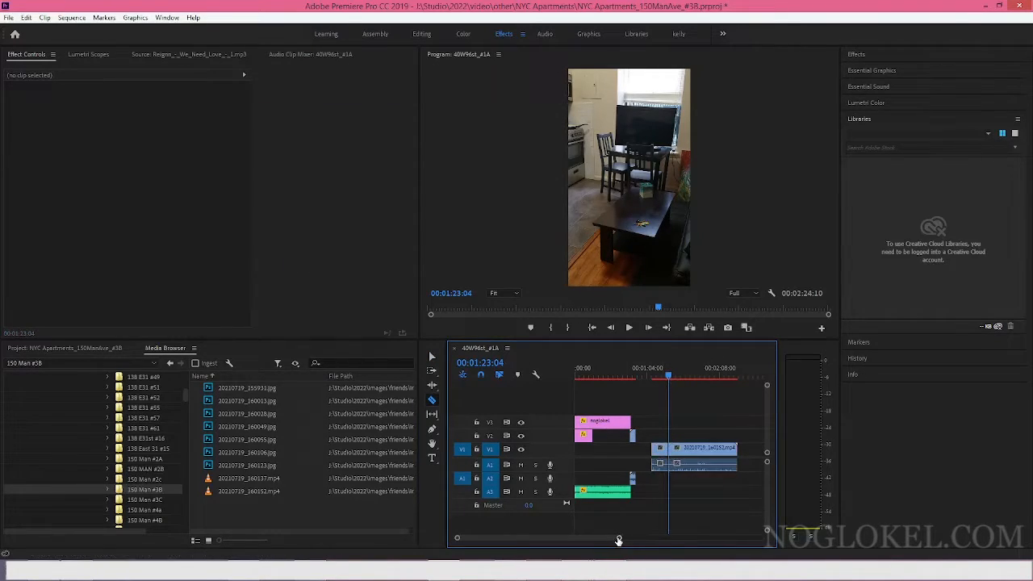
Split the clip a second time with the Razor tool at 00:01:18:29, ahead of the existing cut.
left_click_drag(616, 538, 573, 544)
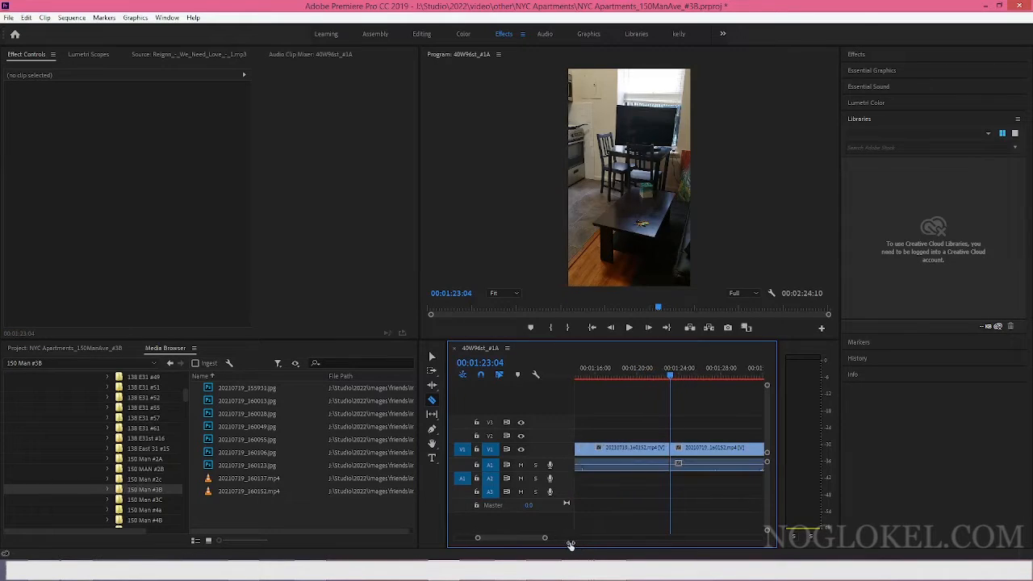
left_click(432, 357)
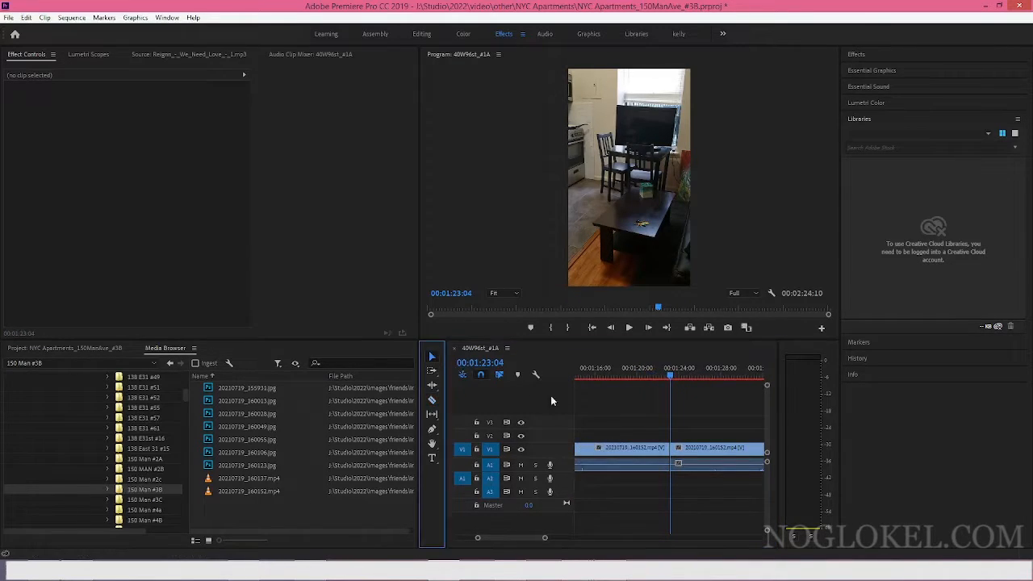
left_click(651, 376)
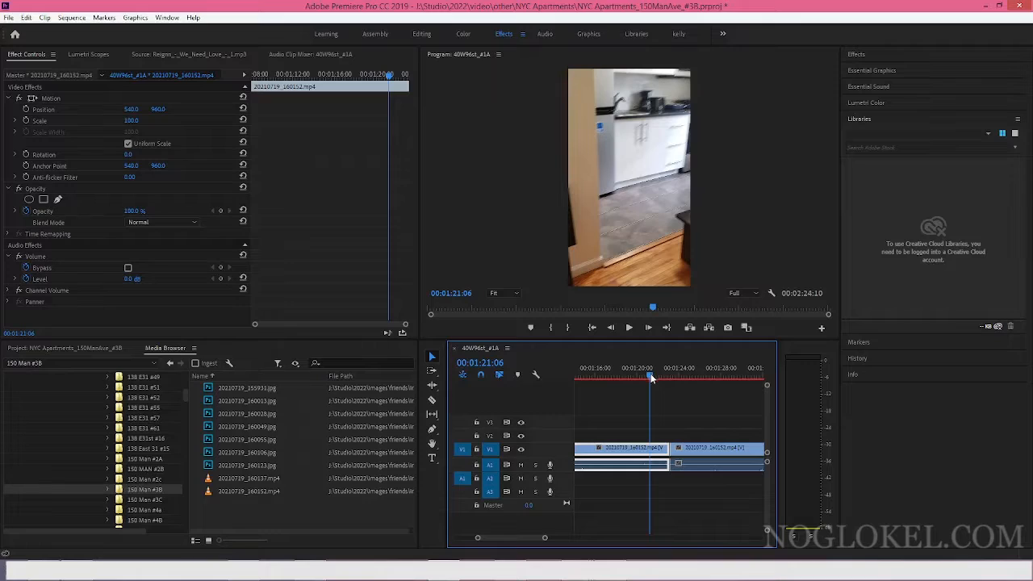
left_click_drag(653, 377, 619, 392)
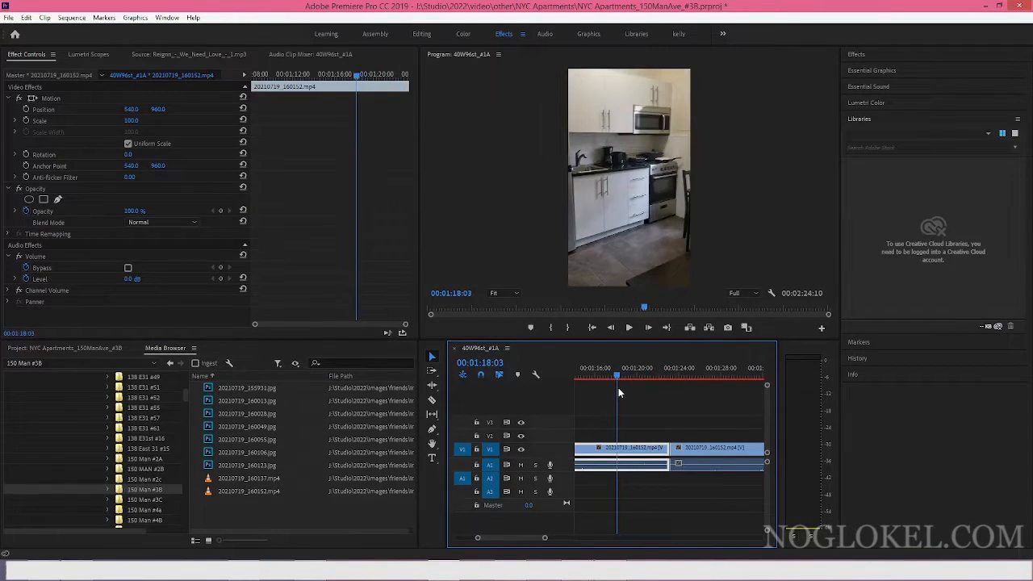
left_click_drag(619, 387, 627, 388)
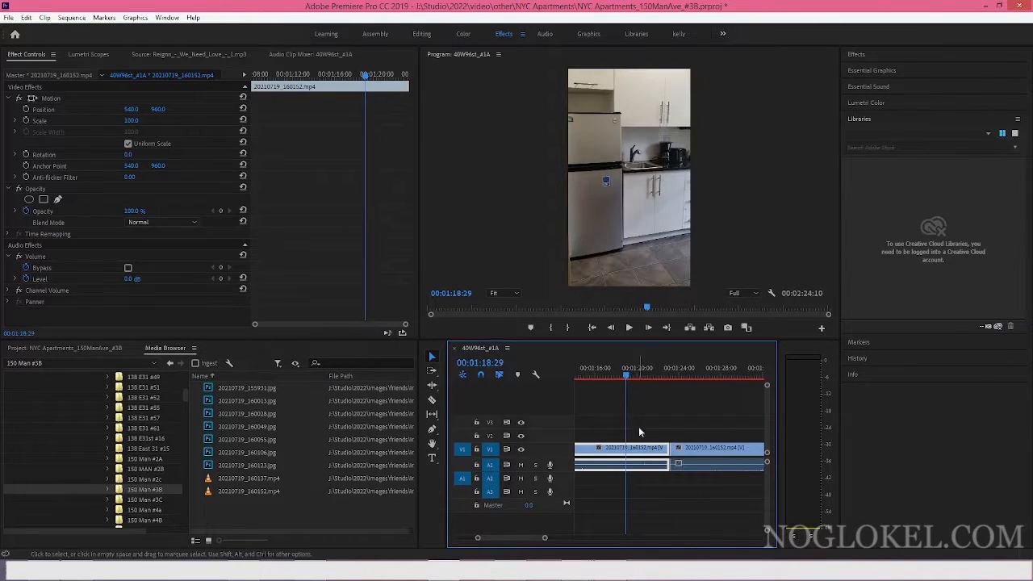
left_click(432, 399)
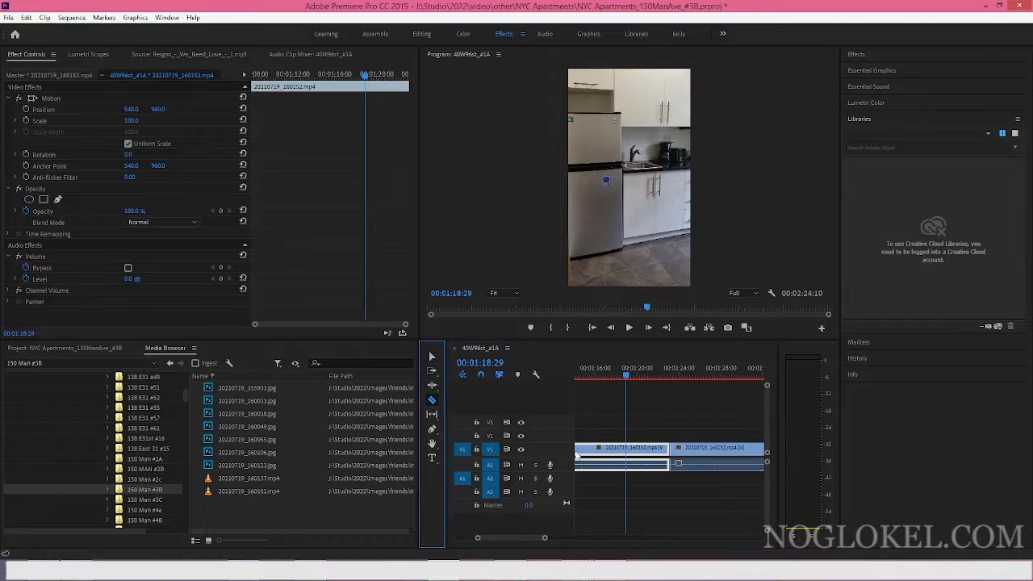
left_click(627, 451)
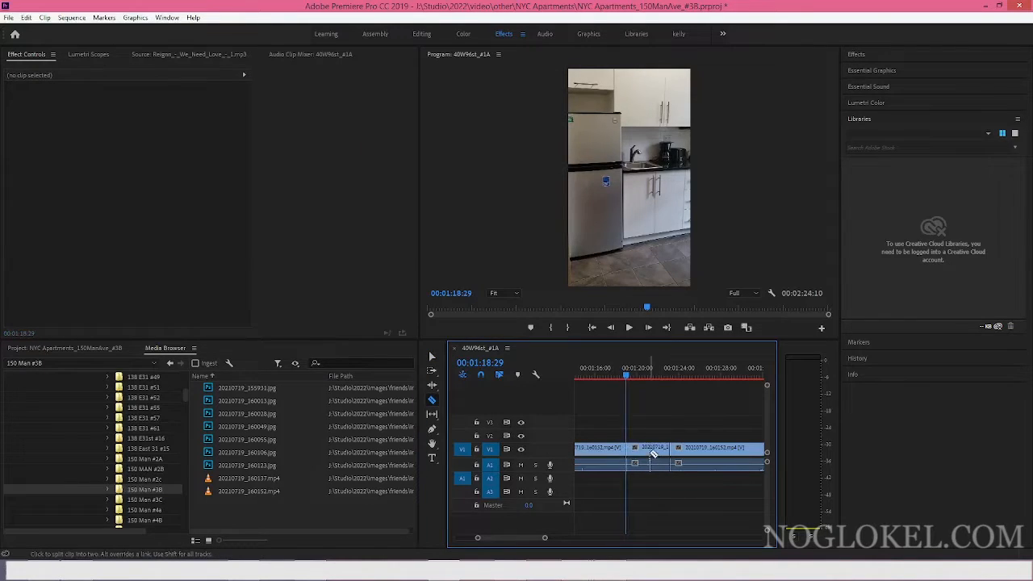
Ripple-delete the short segment between the two cuts and play back across the new edit point.
right_click(654, 454)
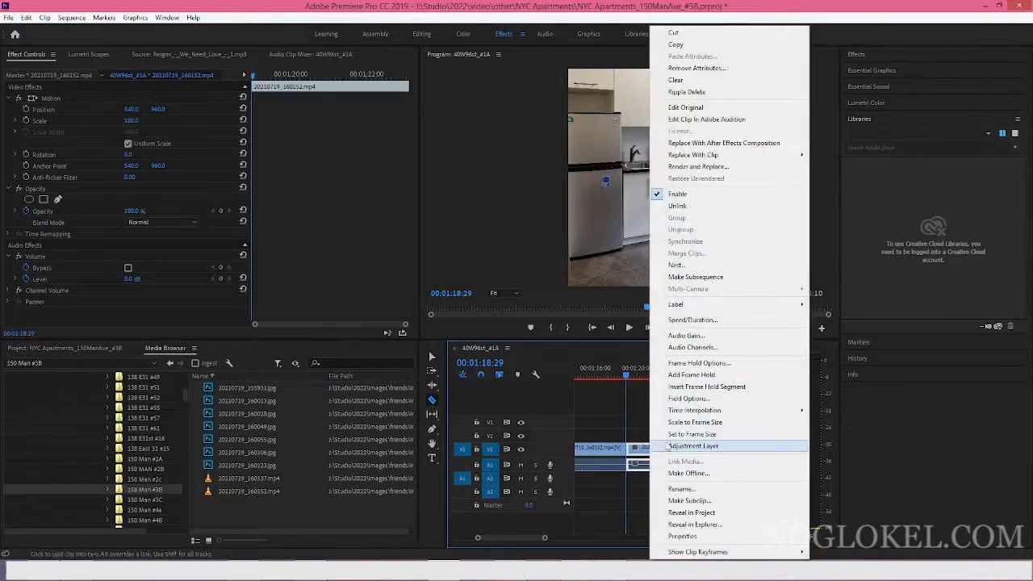
left_click(725, 92)
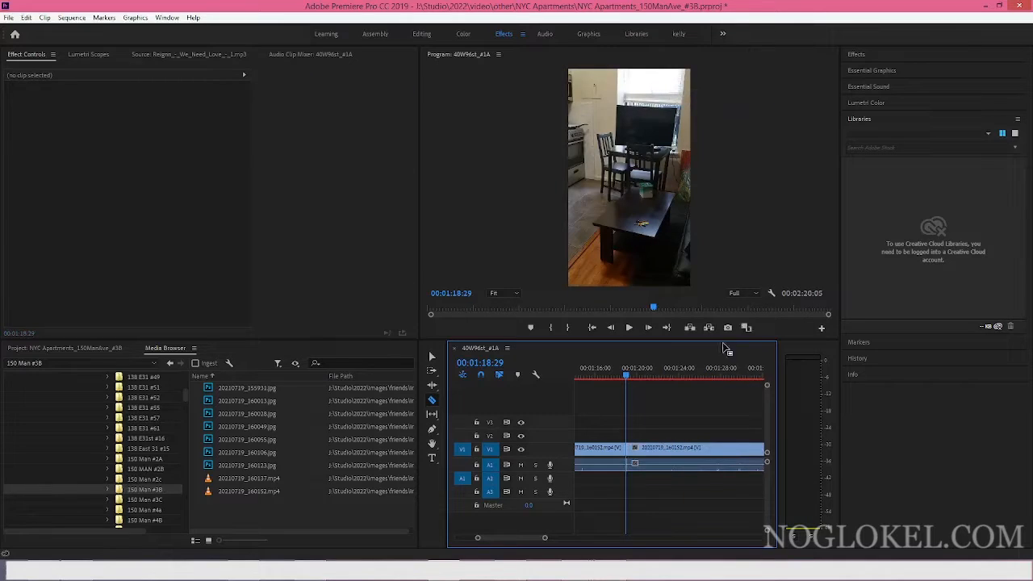
left_click(616, 375)
key("space")
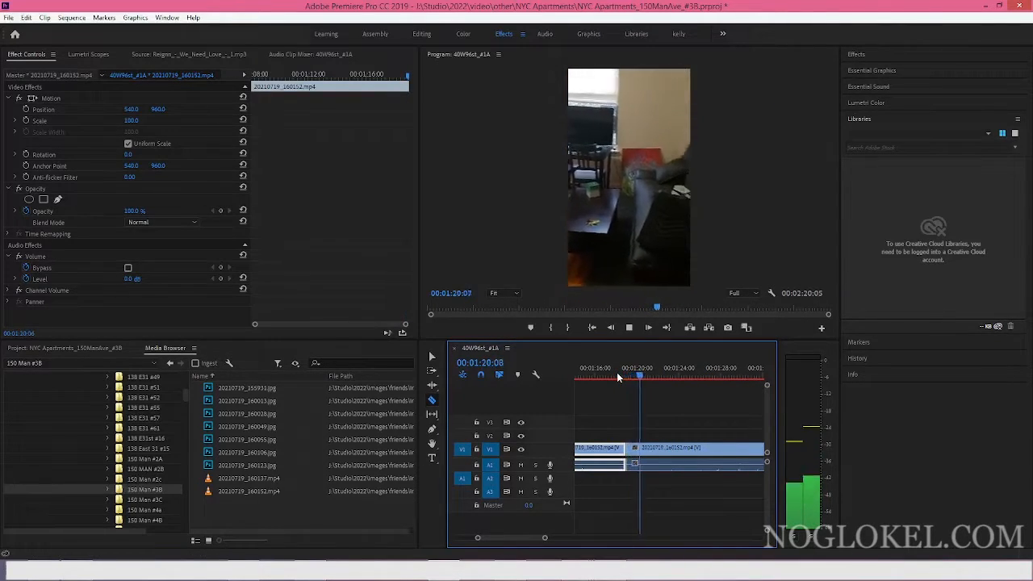
key("space")
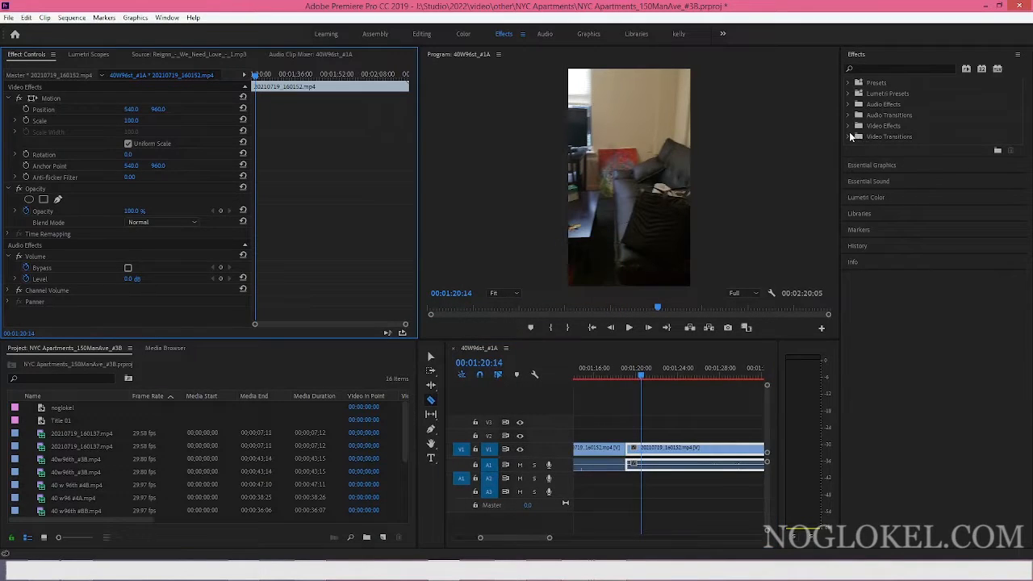
Apply an Additive Dissolve video transition at the edit point between the two clips and preview it.
left_click(851, 138)
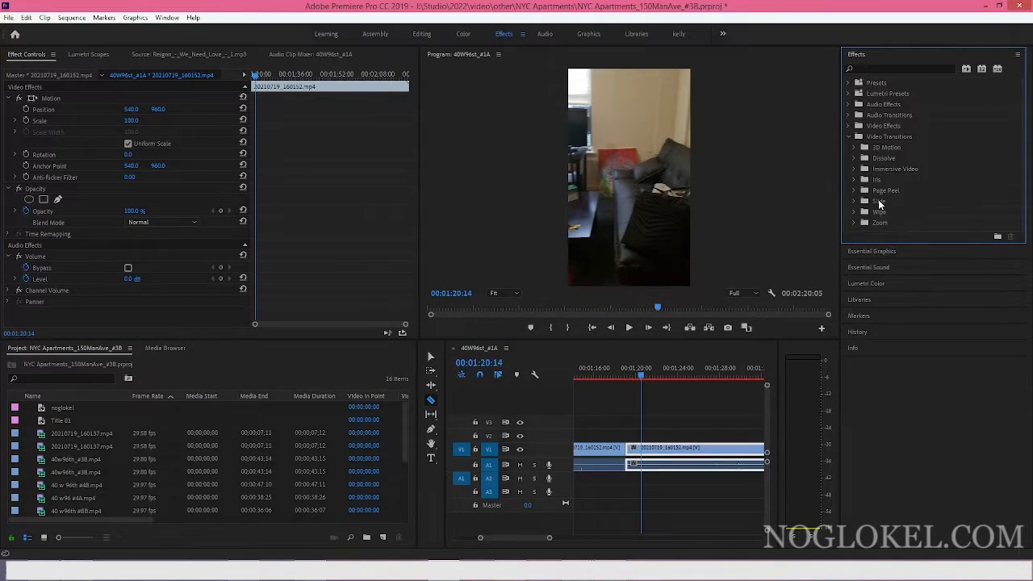
left_click(856, 157)
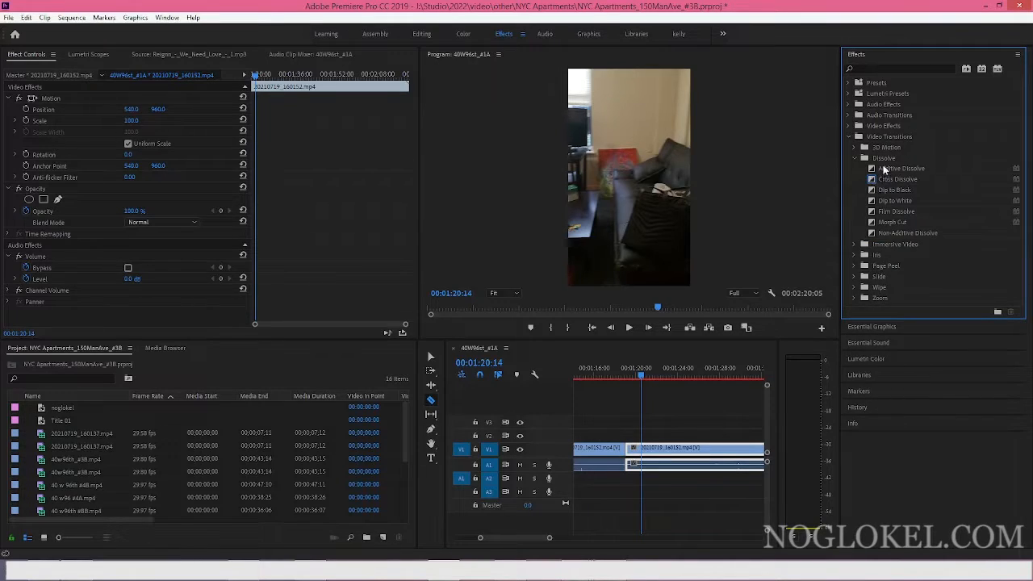
left_click_drag(884, 171, 844, 230)
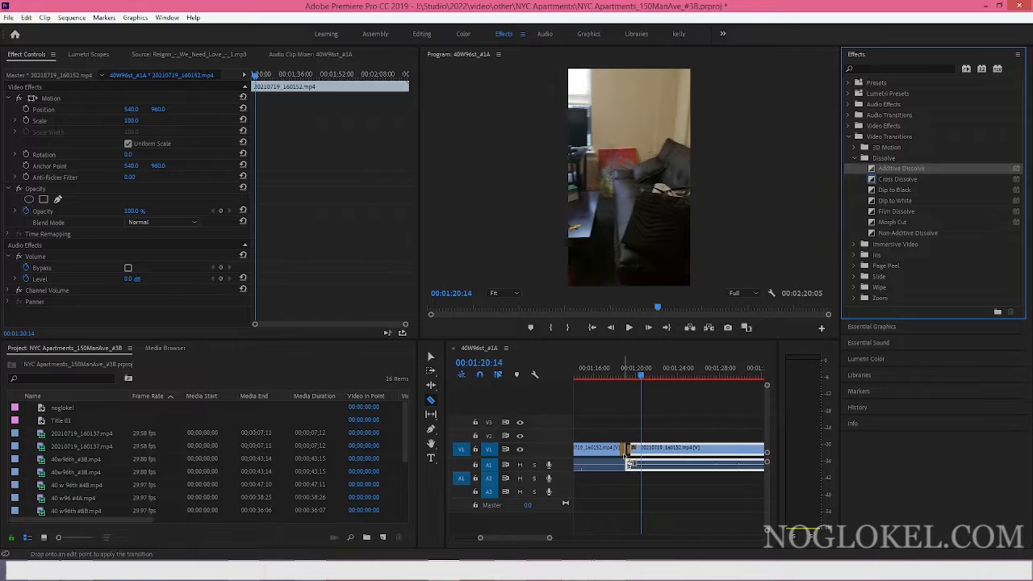
left_click_drag(628, 455, 628, 452)
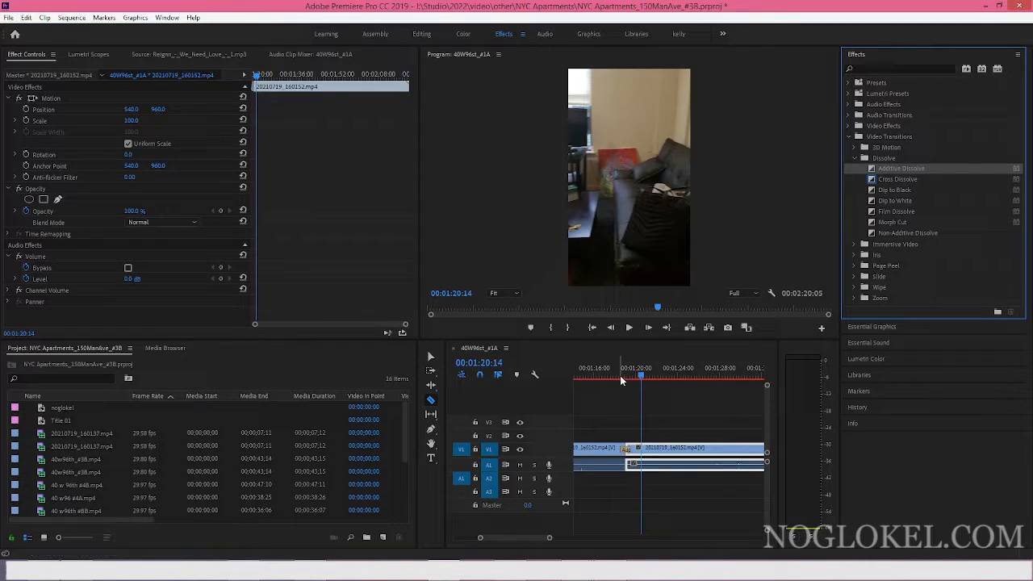
left_click(620, 376)
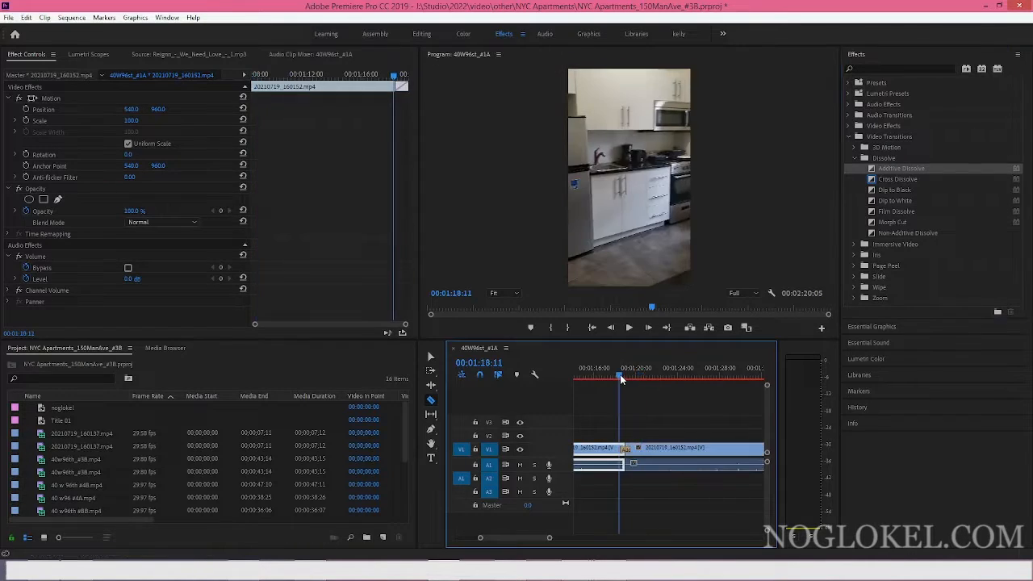
key("space")
key("space")
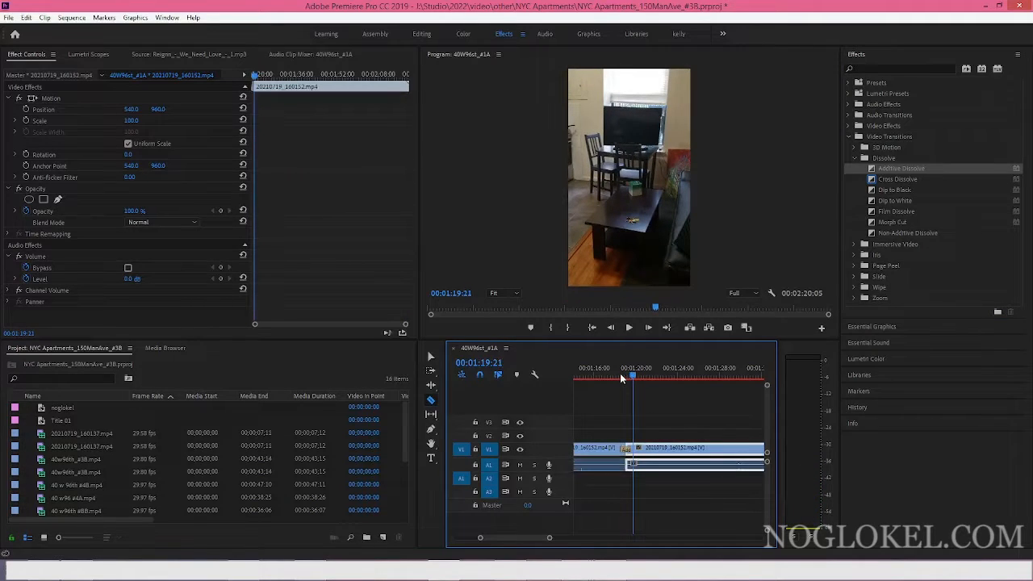
Fade out the last clip with opacity keyframes, from 100% at 00:02:17:11 to 0% at the clip's end.
left_click_drag(549, 541, 589, 539)
key("space")
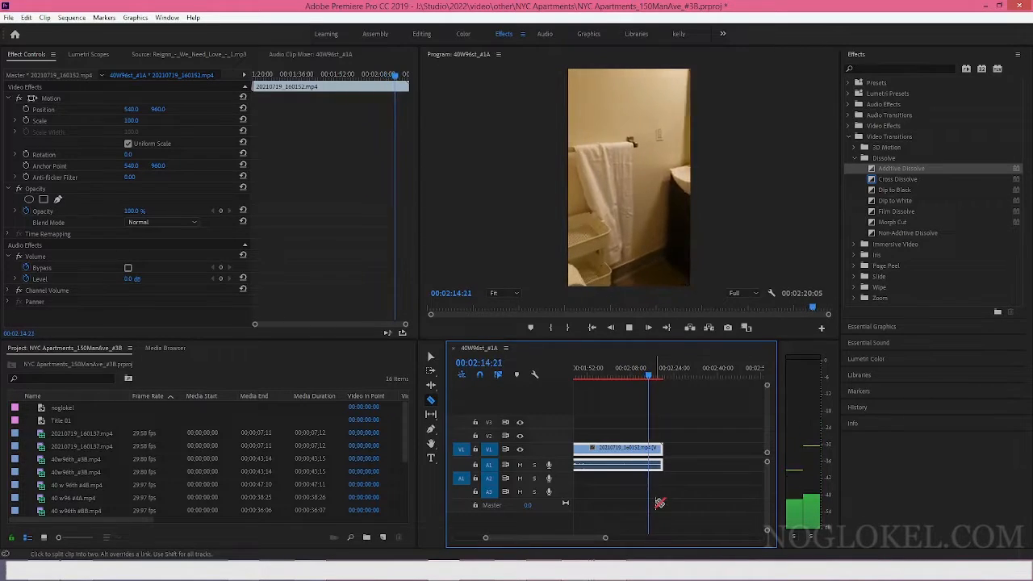
key("space")
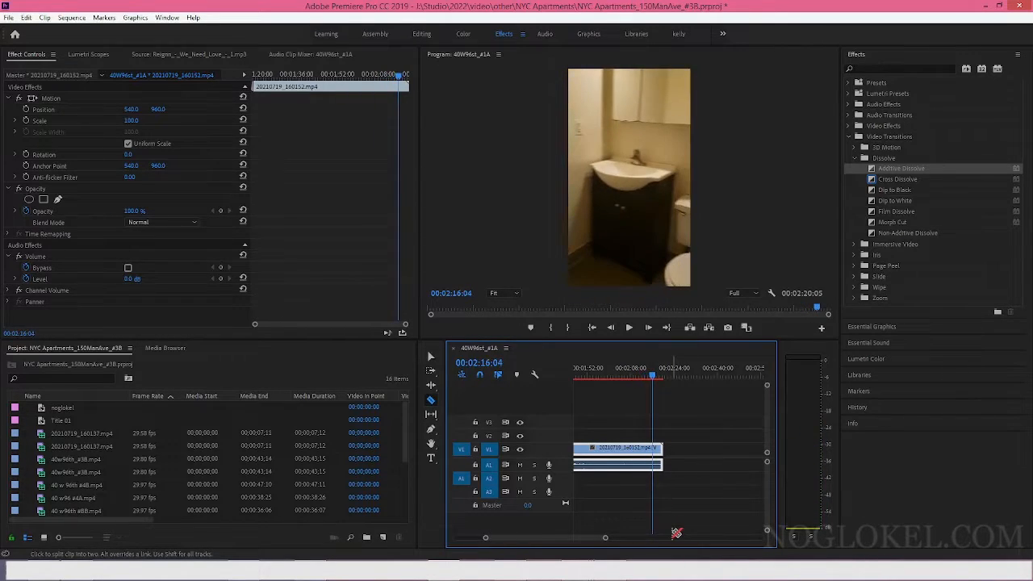
key("space")
key("space")
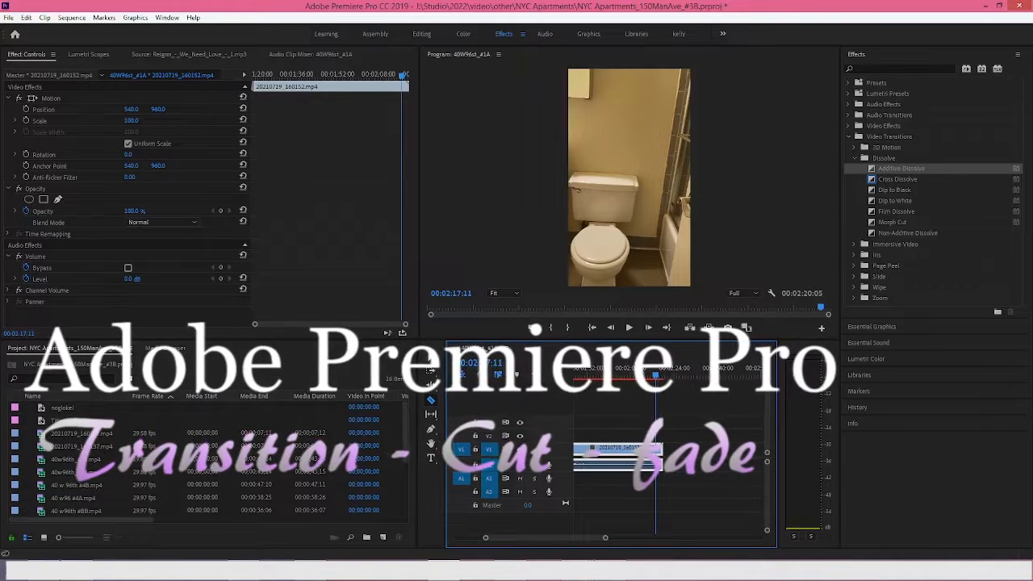
left_click(431, 357)
left_click_drag(133, 211, 57, 211)
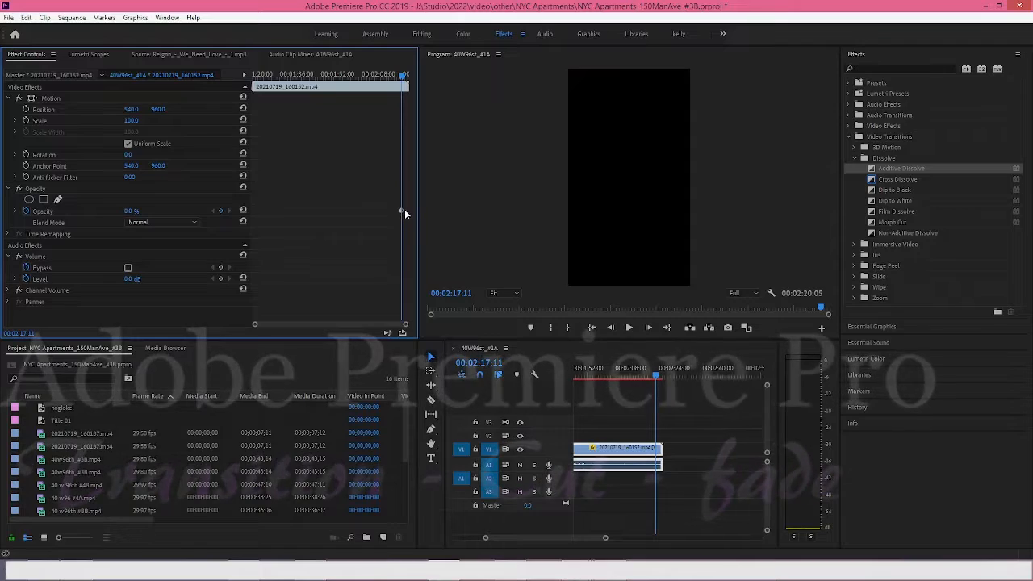
left_click_drag(403, 210, 453, 217)
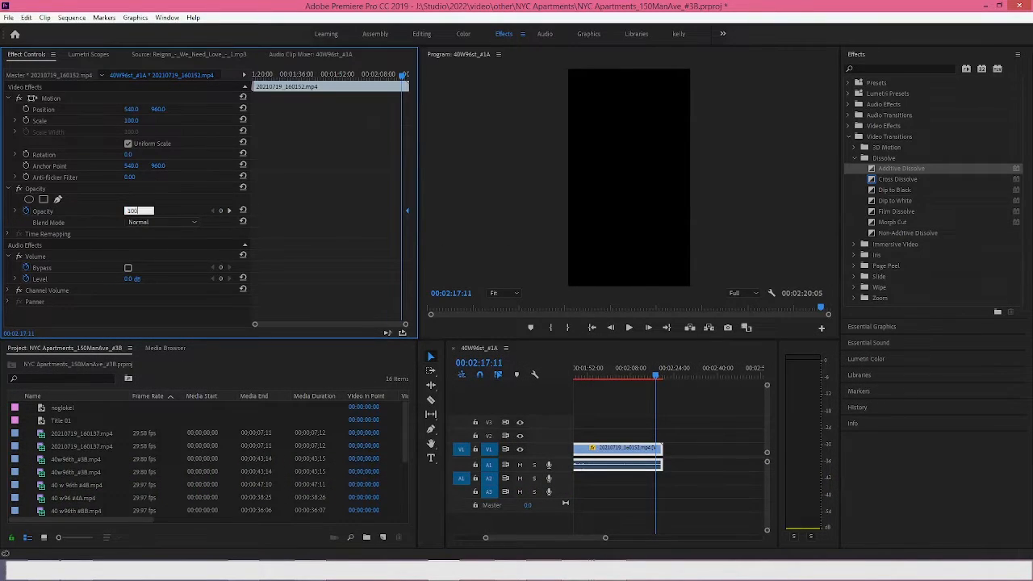
key("Return")
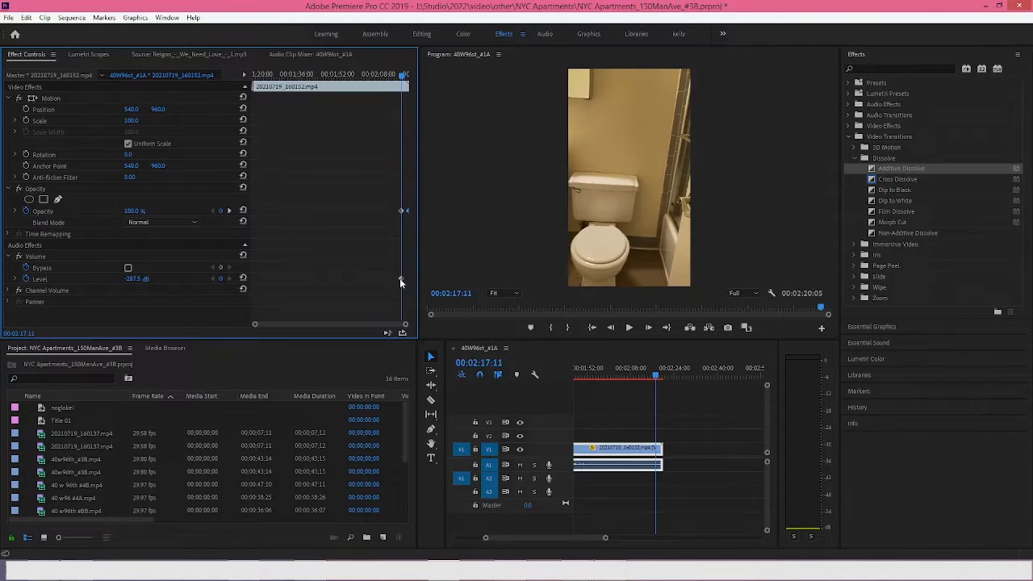
Fade the clip's audio level down to -287.5 dB from 00:02:17:11 to the clip's end and play the fade.
left_click_drag(401, 279, 492, 283)
key("space")
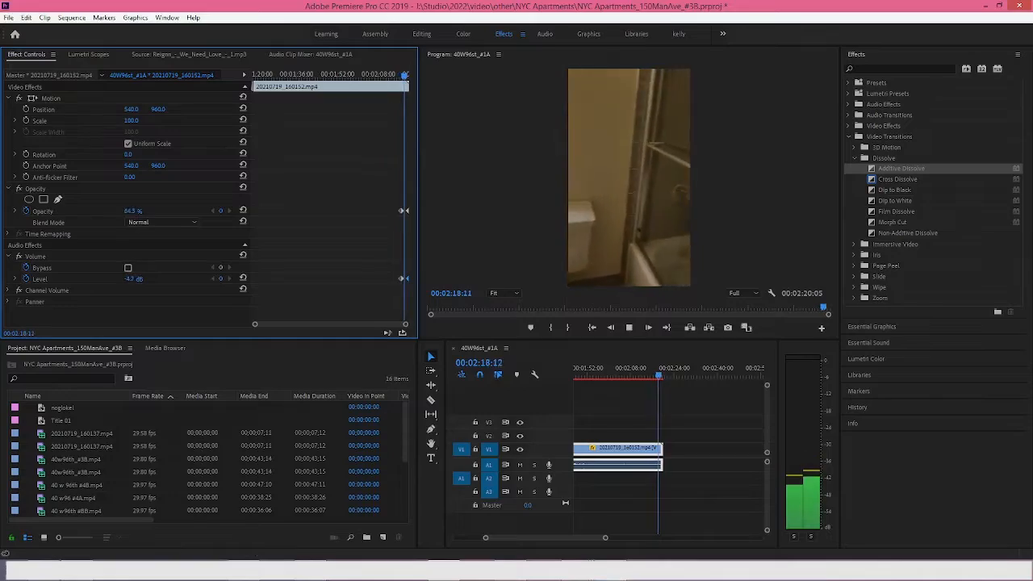